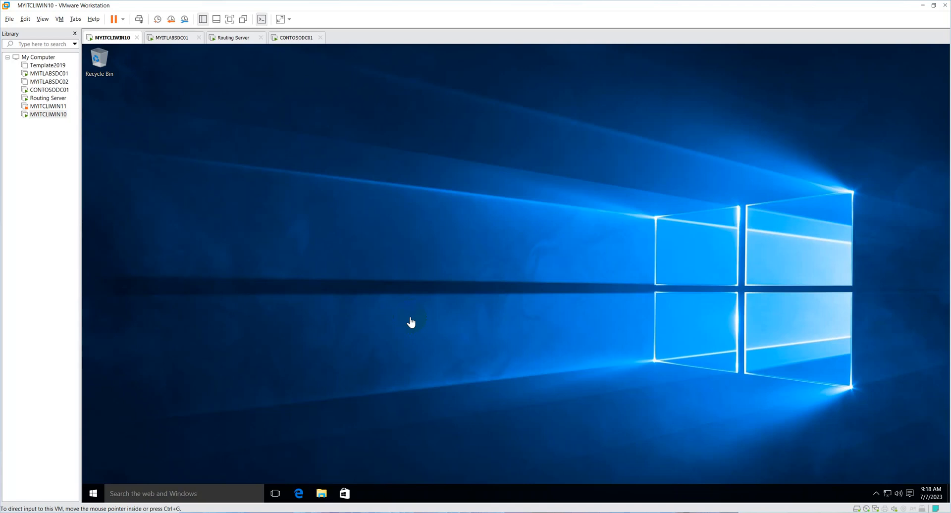
Search the MYITCLIWIN10 virtual machine for "chrome" to check whether the browser is installed, then dismiss the search.
{"action": "left_click", "coordinate": [457, 338]}
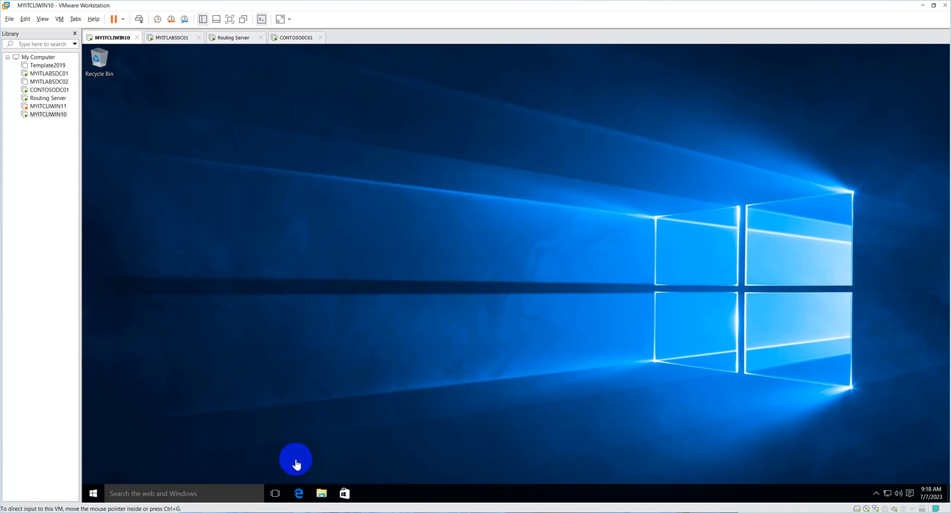
{"action": "left_click", "coordinate": [203, 492]}
{"action": "type", "text": "chrome"}
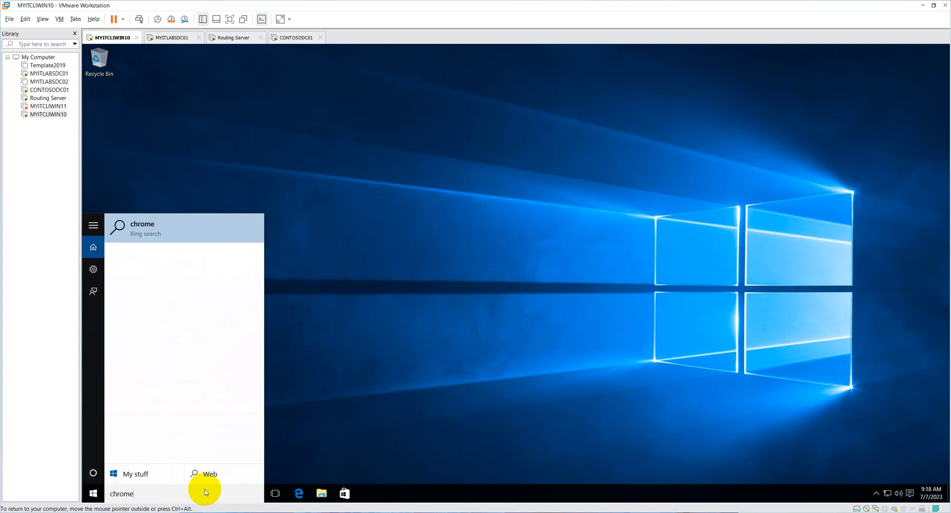
{"action": "left_click", "coordinate": [327, 331]}
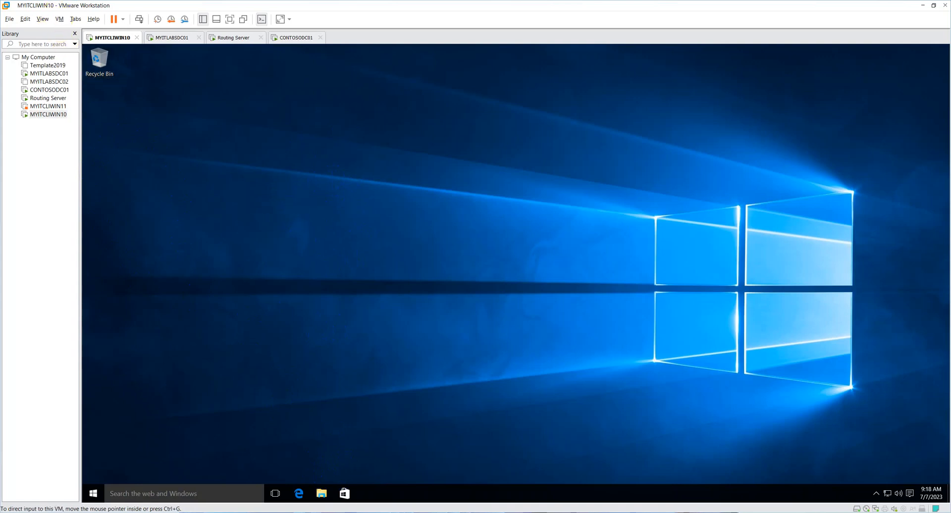
Take a snapshot of MYITCLIWIN10 named "Before Chrome installation" with the description lines "date" and "created by".
{"action": "left_click", "coordinate": [60, 19]}
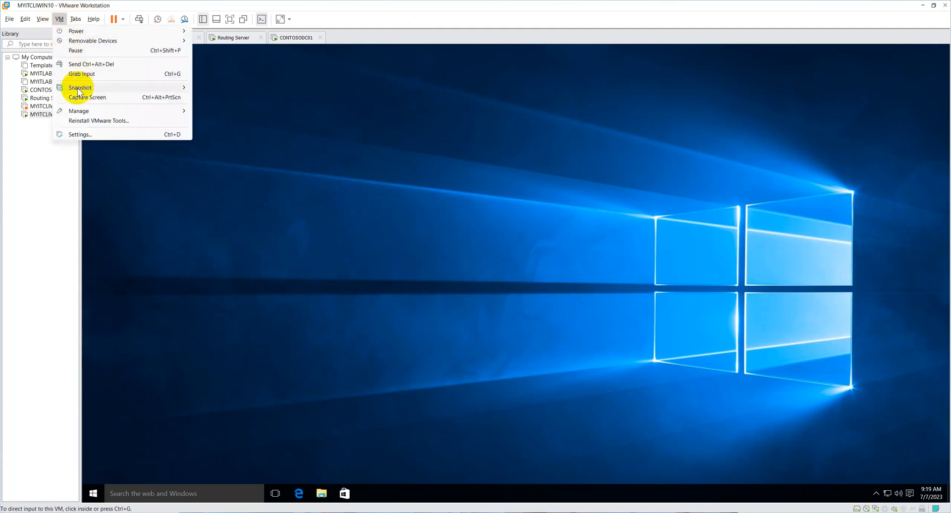
{"action": "mouse_move", "coordinate": [77, 88]}
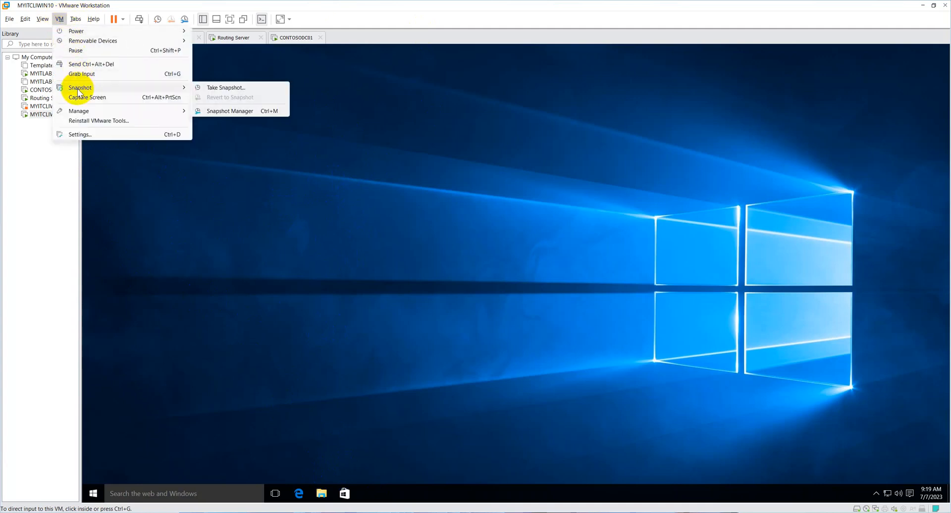
{"action": "left_click", "coordinate": [227, 89]}
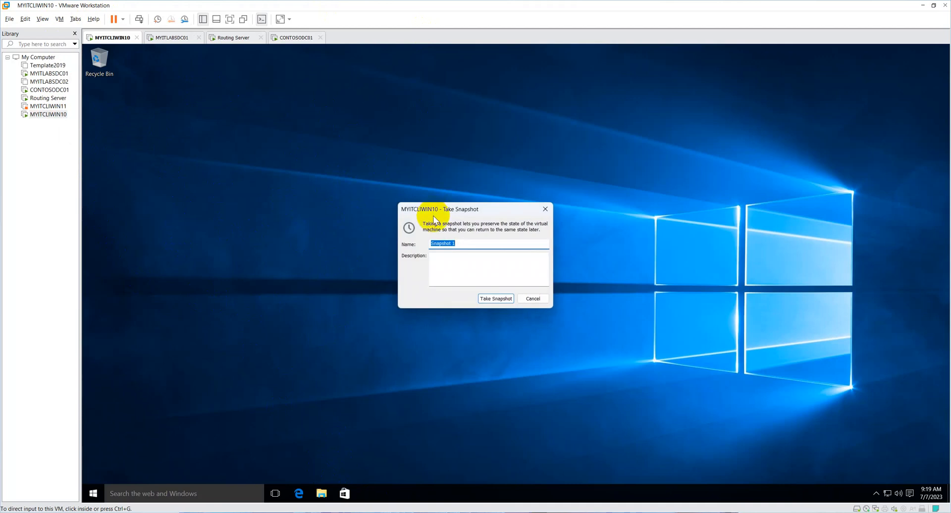
{"action": "key", "text": "BackSpace"}
{"action": "type", "text": "Before Chrome installation"}
{"action": "left_click", "coordinate": [456, 275]}
{"action": "type", "text": "date"}
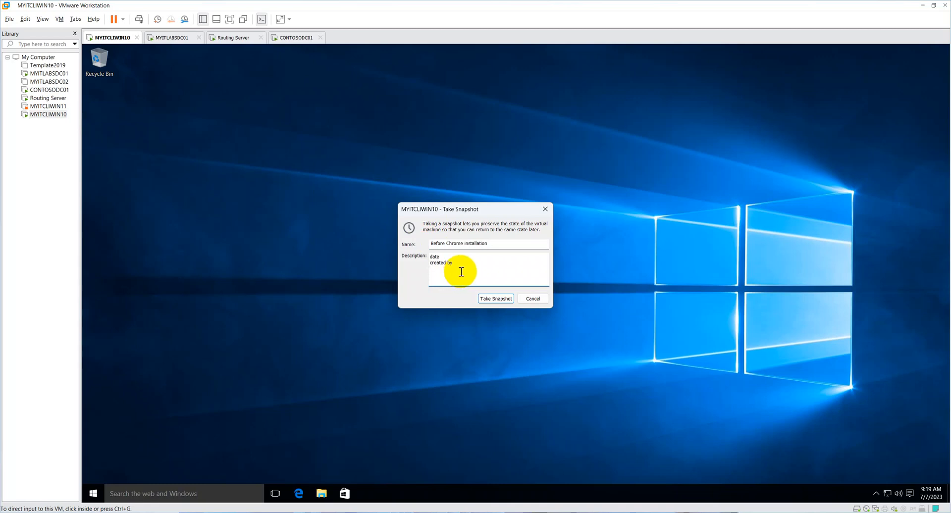
{"action": "left_click", "coordinate": [496, 299]}
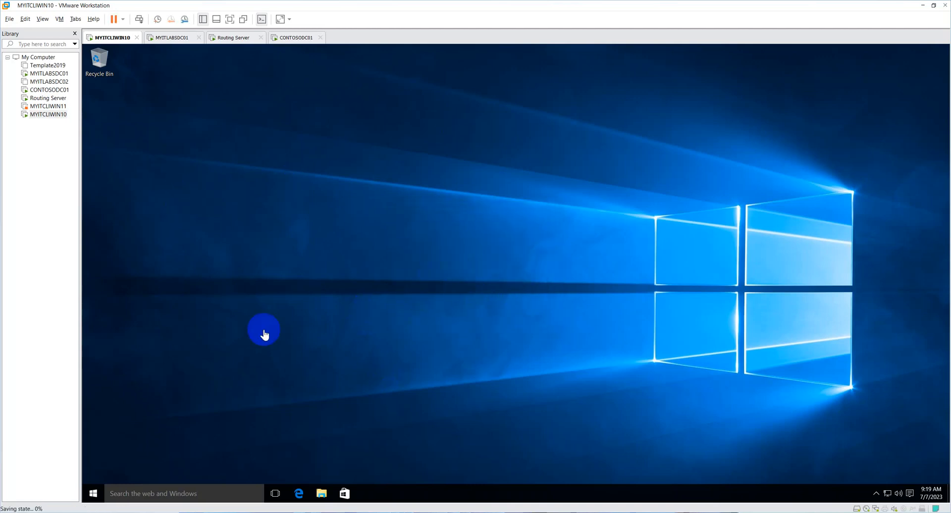
Open Microsoft Edge in the virtual machine and go to google.com.
{"action": "left_click", "coordinate": [299, 494]}
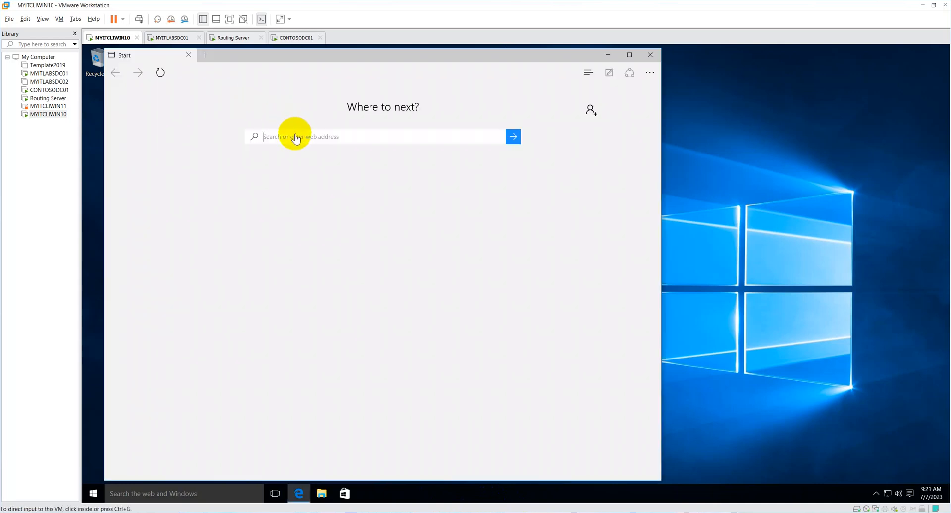
{"action": "left_click", "coordinate": [296, 138]}
{"action": "type", "text": "google.com"}
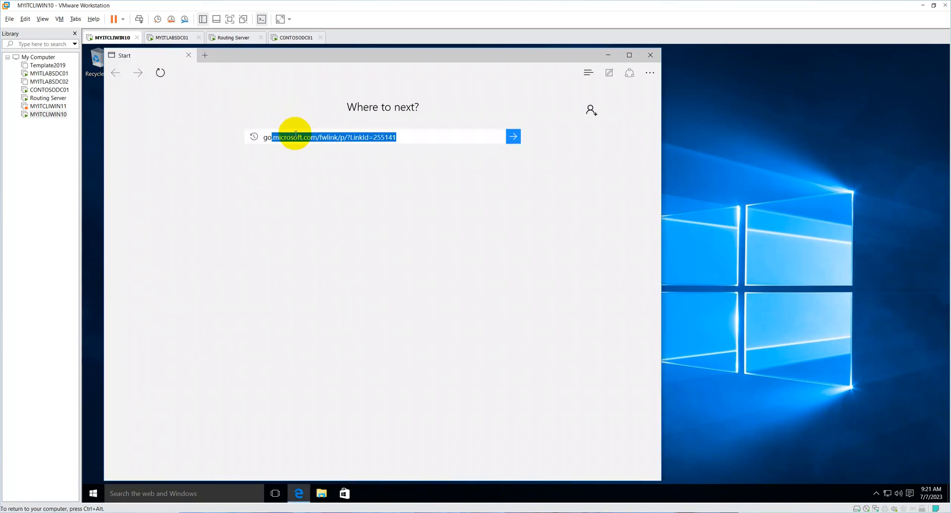
{"action": "key", "text": "Return"}
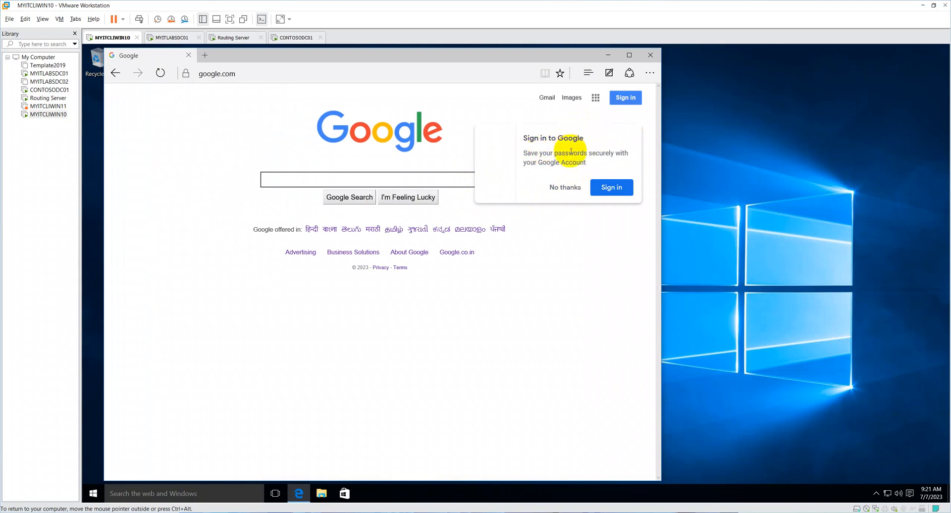
Decline the Google sign-in offer and search Google for "chrome download".
{"action": "left_click", "coordinate": [565, 187]}
{"action": "left_click", "coordinate": [363, 178]}
{"action": "type", "text": "Chrome down"}
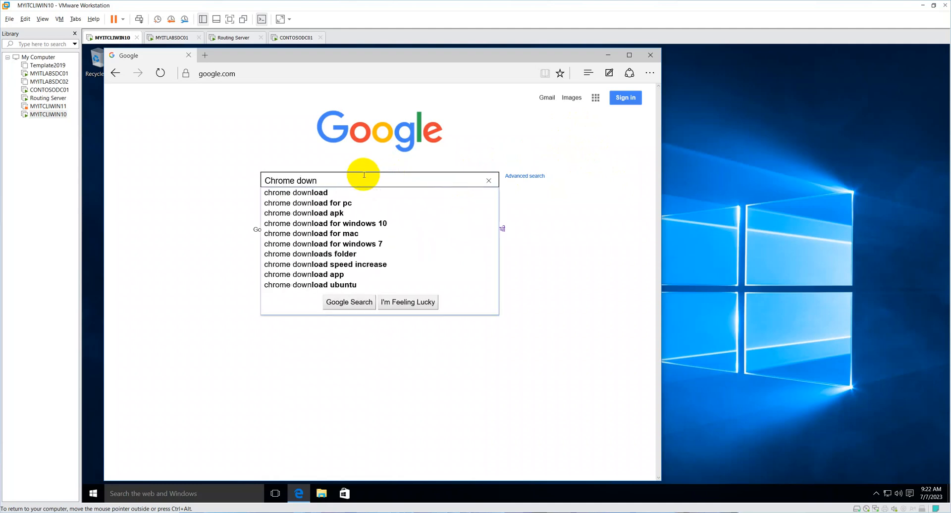
{"action": "key", "text": "Down"}
{"action": "key", "text": "Return"}
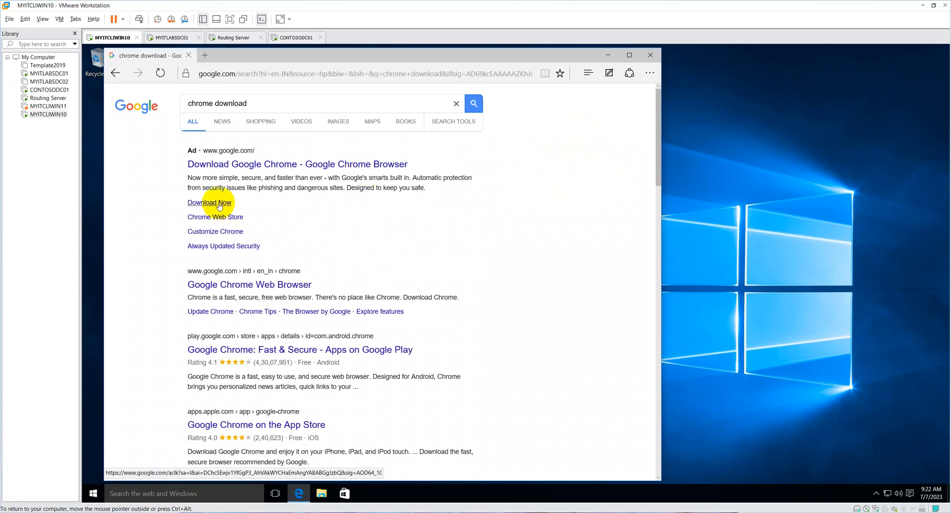
Follow the Download Now link of the Google Chrome ad and download the Chrome installer.
{"action": "left_click", "coordinate": [218, 204]}
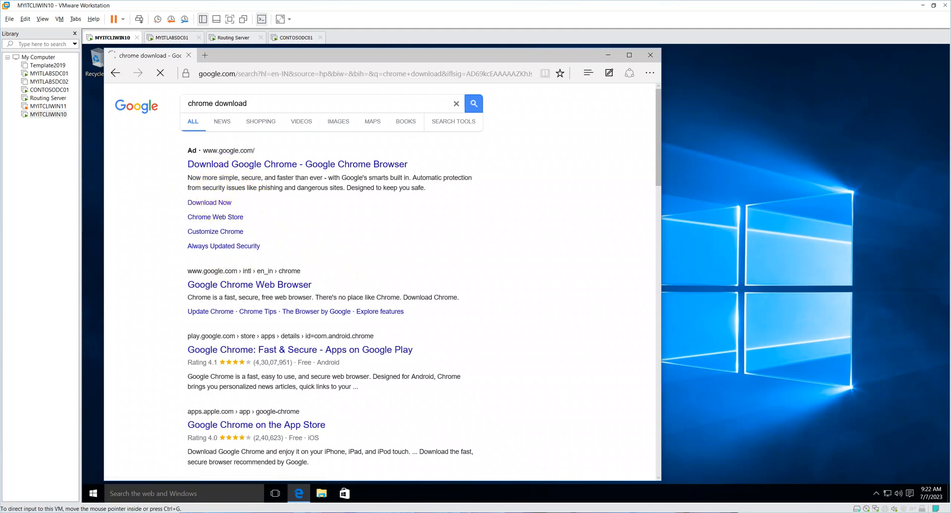
{"action": "left_click", "coordinate": [382, 334]}
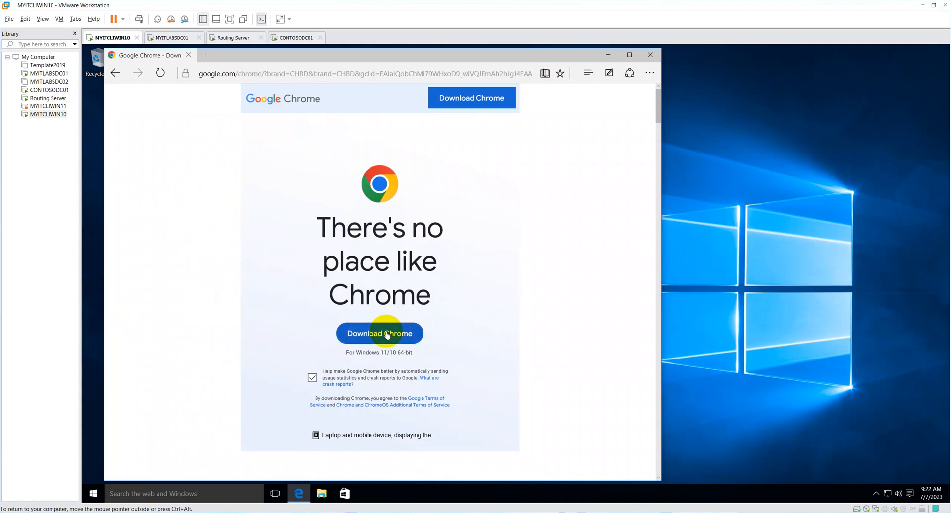
{"action": "left_click", "coordinate": [388, 334]}
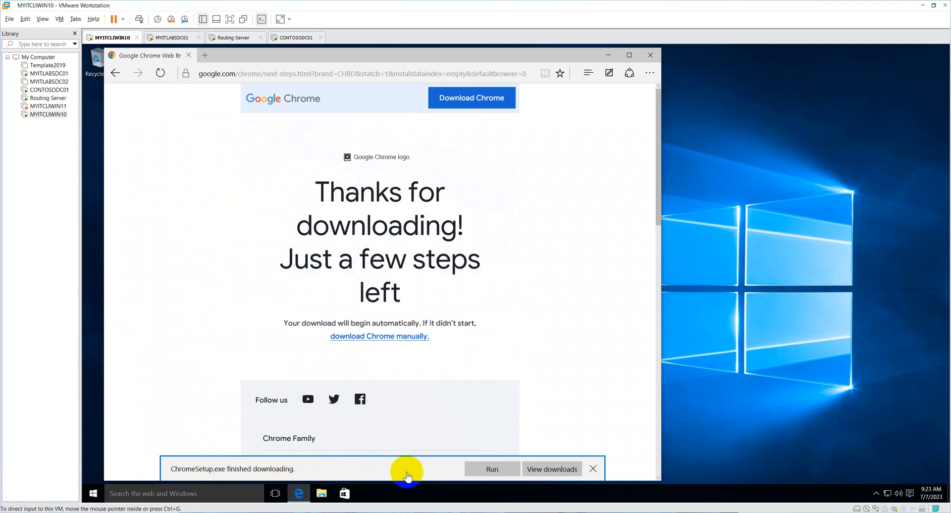
Run ChromeSetup.exe, allow it to make changes to the PC, and minimize the Edge window during installation.
{"action": "left_click", "coordinate": [495, 473]}
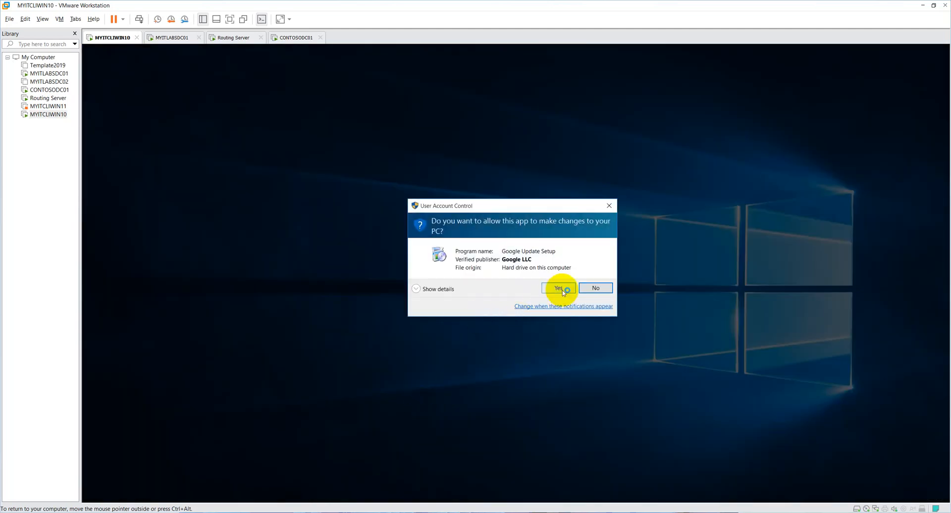
{"action": "left_click", "coordinate": [562, 290]}
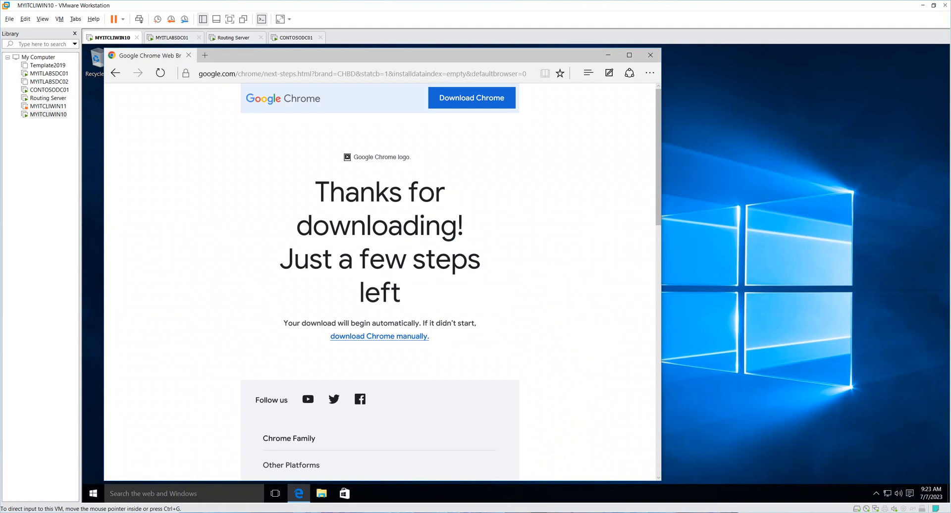
{"action": "left_click", "coordinate": [607, 58]}
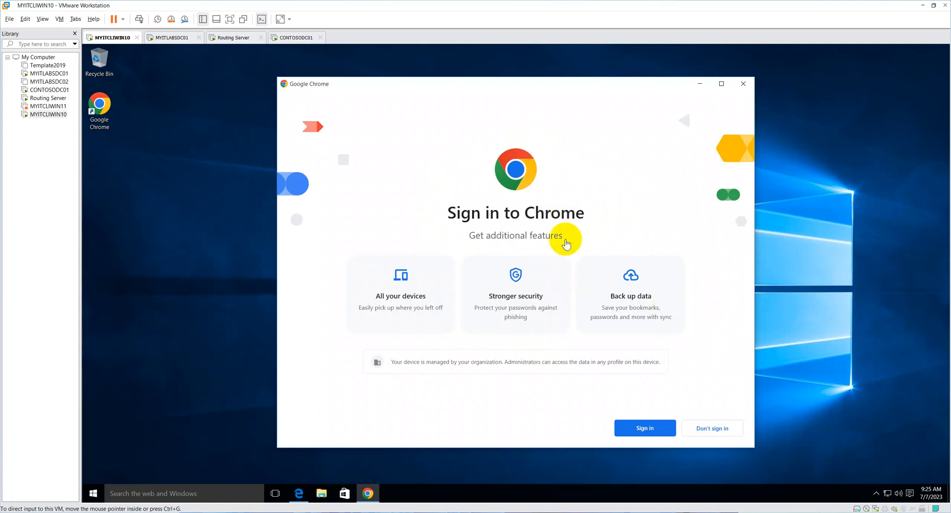
{"action": "left_click", "coordinate": [132, 424]}
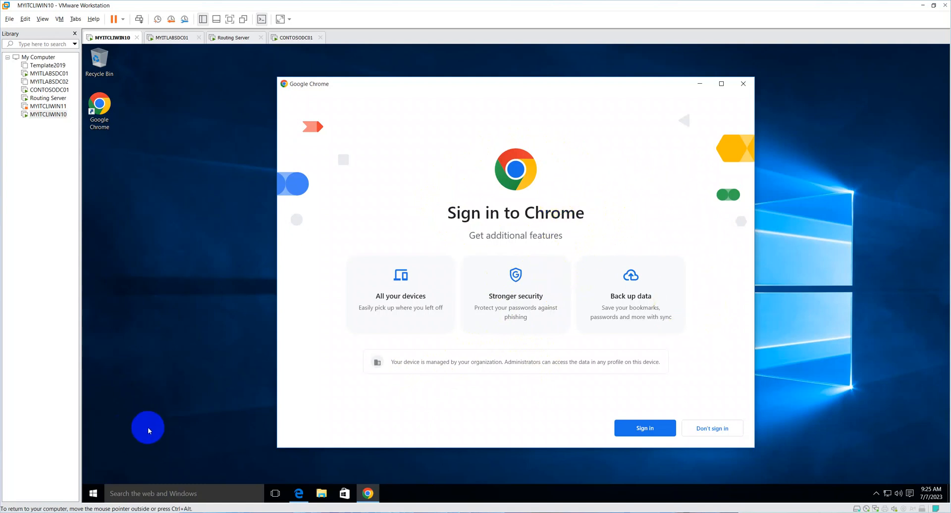
{"action": "left_click", "coordinate": [176, 394]}
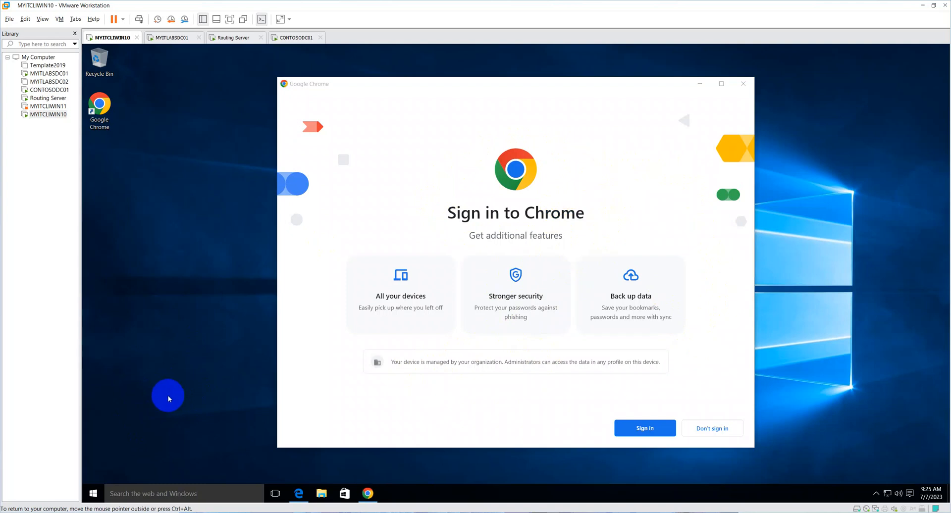
{"action": "left_click", "coordinate": [182, 348]}
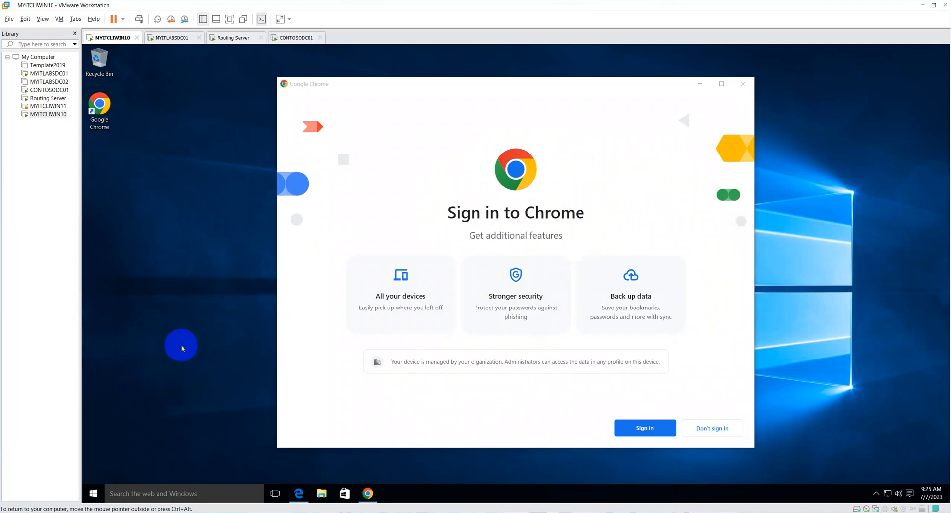
Revert the virtual machine to the "Before Chrome installation" snapshot, accepting the loss of its current state.
{"action": "left_click", "coordinate": [60, 20]}
{"action": "mouse_move", "coordinate": [88, 90]}
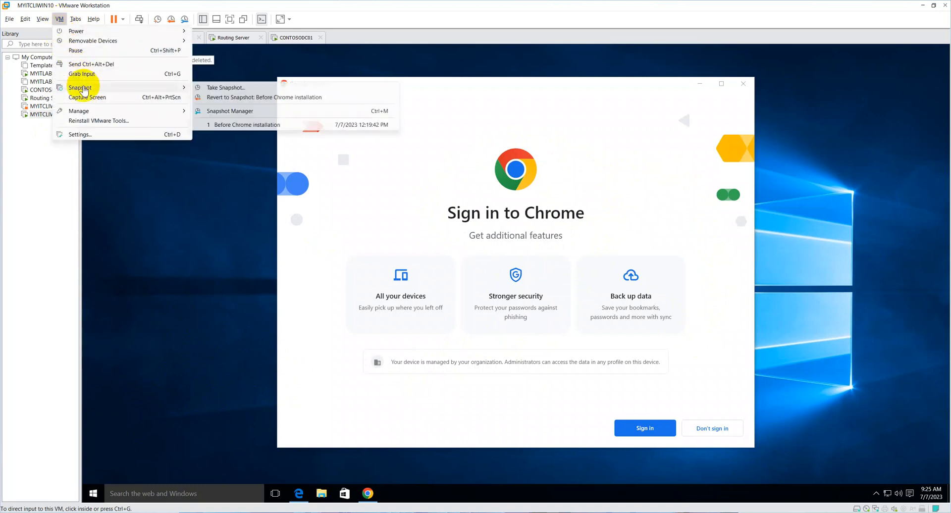
{"action": "left_click", "coordinate": [237, 98]}
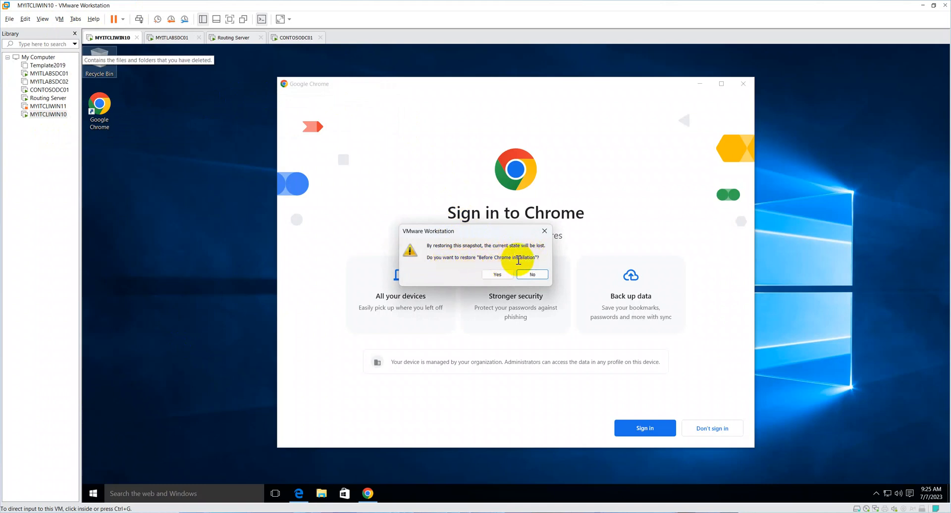
{"action": "left_click", "coordinate": [497, 275]}
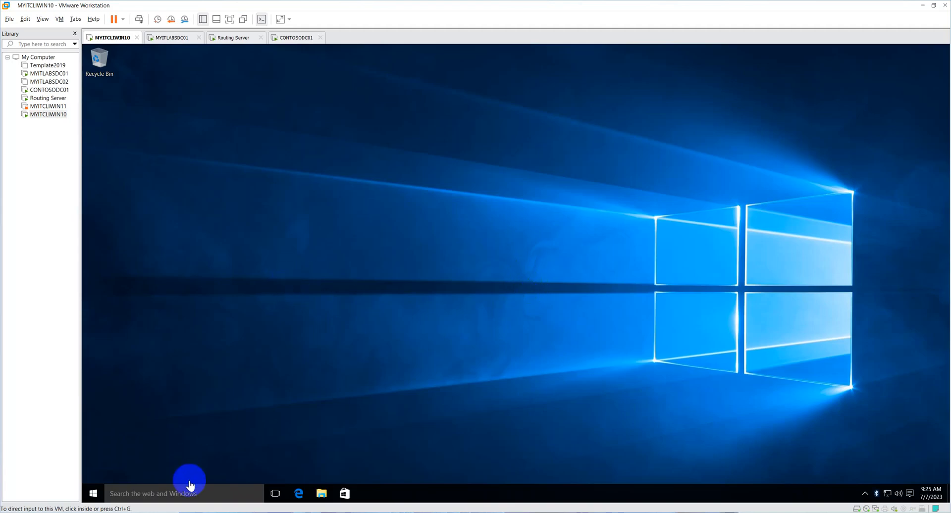
Search the restored virtual machine for "Chrome" to check whether it is still installed, then dismiss the search.
{"action": "left_click", "coordinate": [189, 485]}
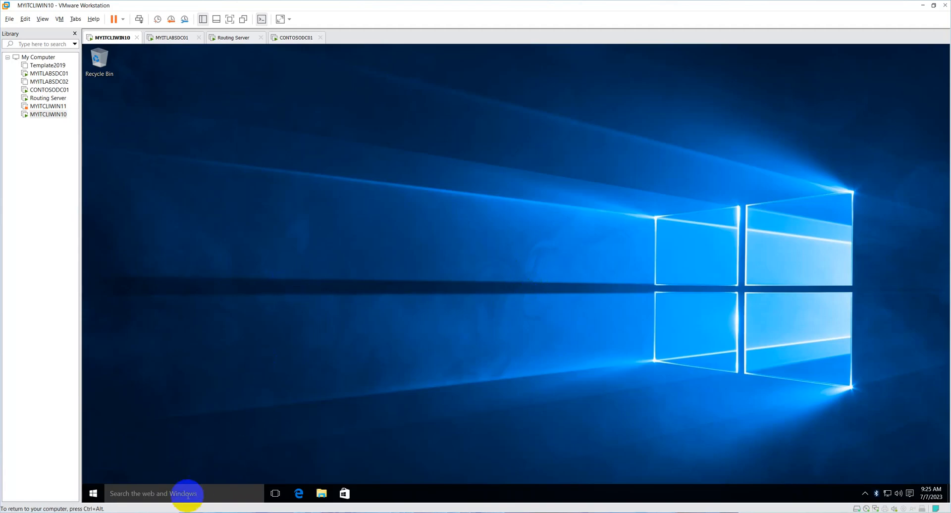
{"action": "left_click", "coordinate": [186, 495]}
{"action": "type", "text": "Chrome"}
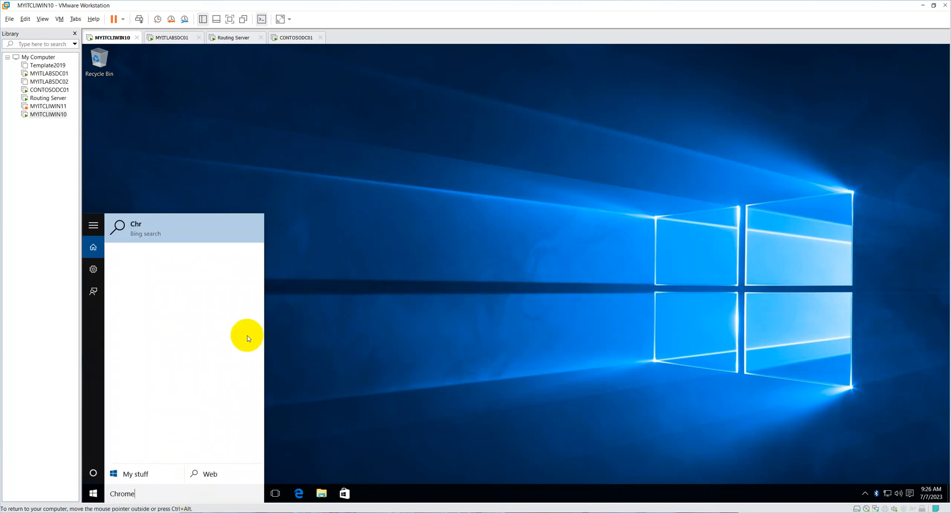
{"action": "left_click", "coordinate": [364, 379]}
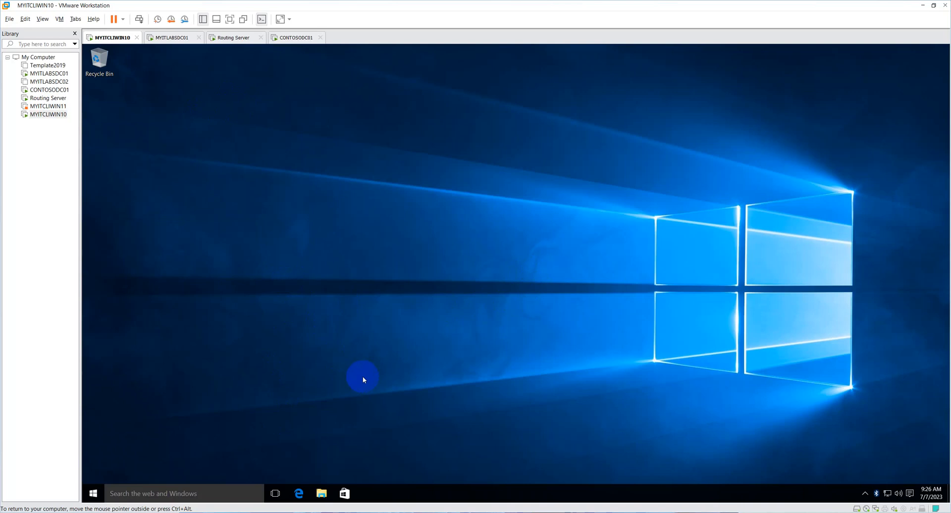
{"action": "left_click", "coordinate": [474, 342]}
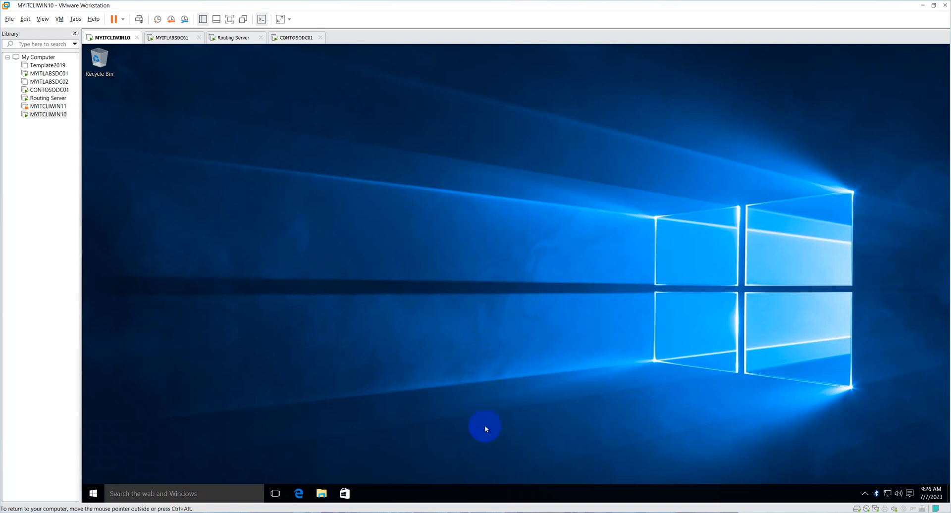